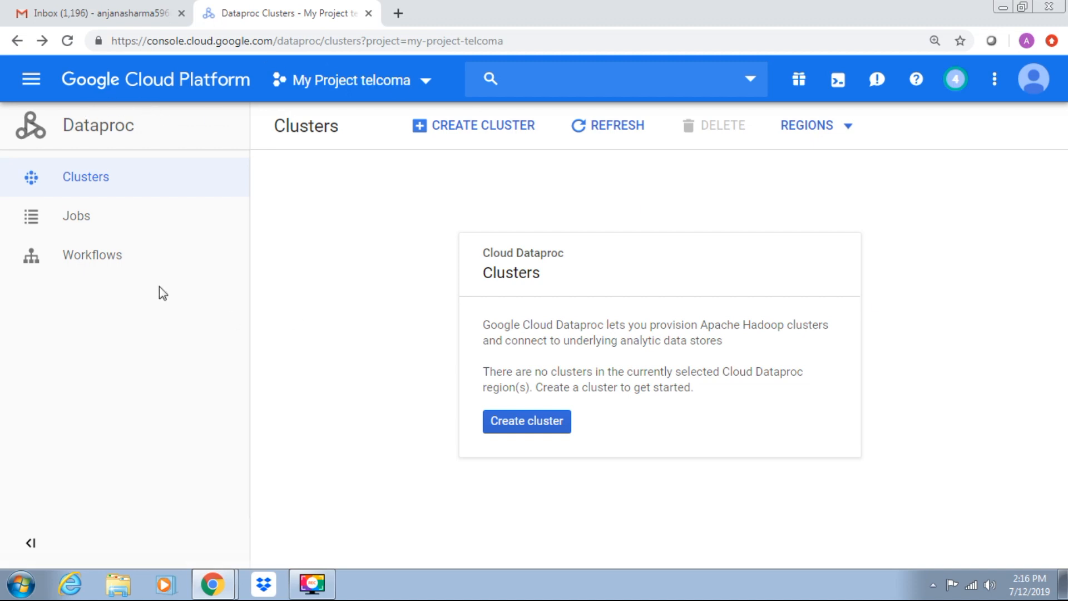
Locate Dataproc in the Big Data section of the product list and return to the Clusters page.
left_click(31, 79)
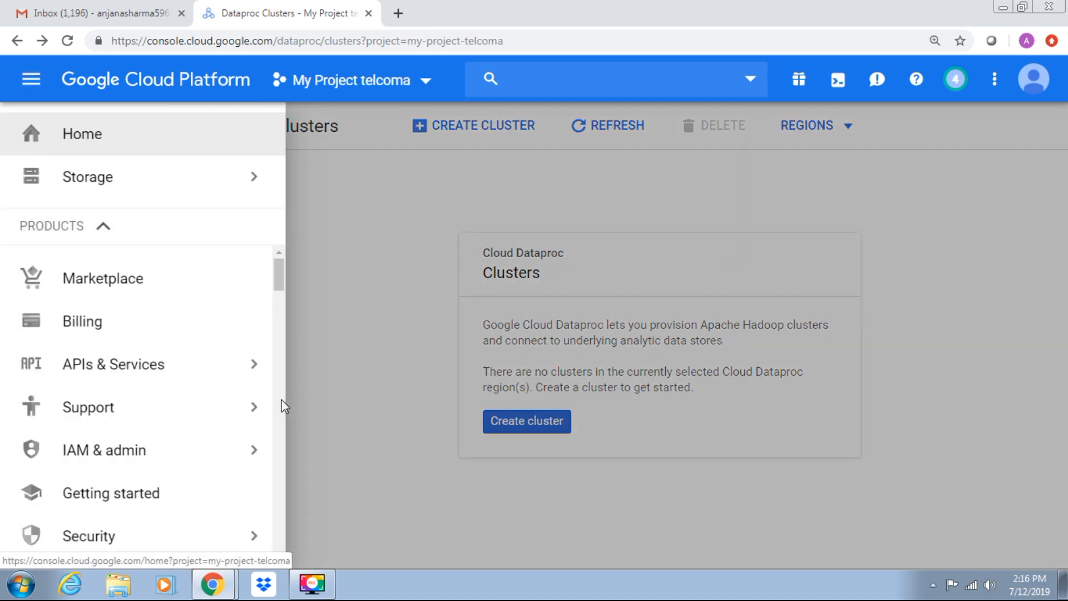
scroll(283, 403, "down", 9)
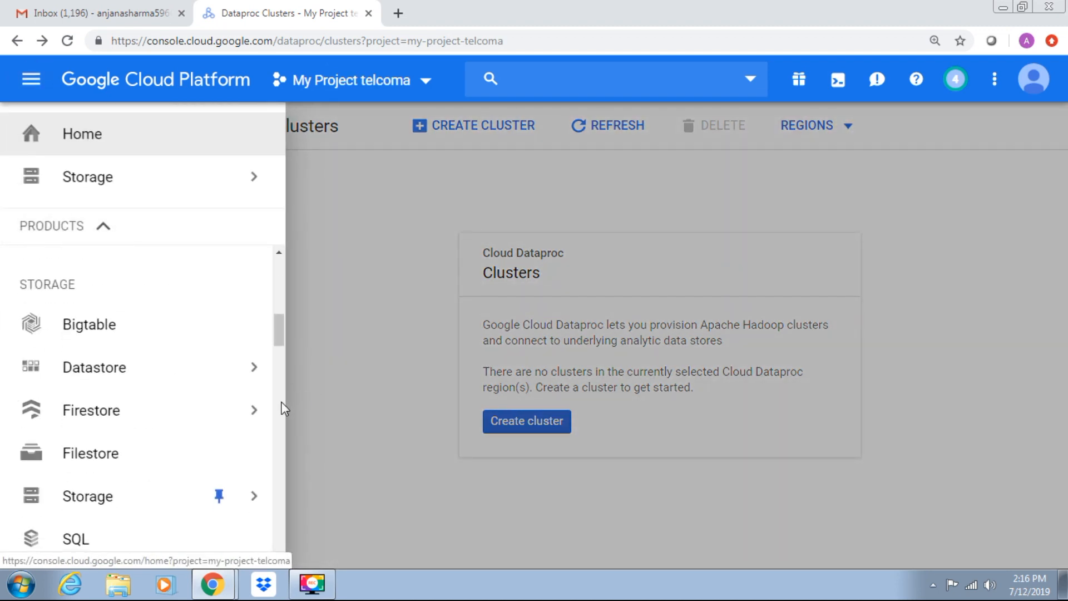
scroll(284, 415, "down", 10)
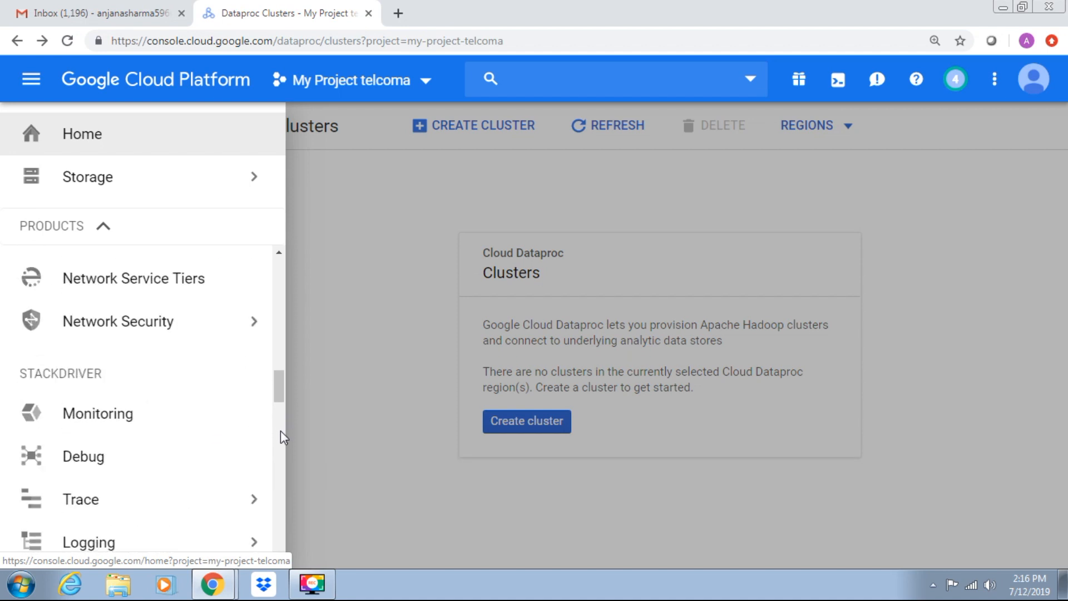
scroll(282, 436, "down", 5)
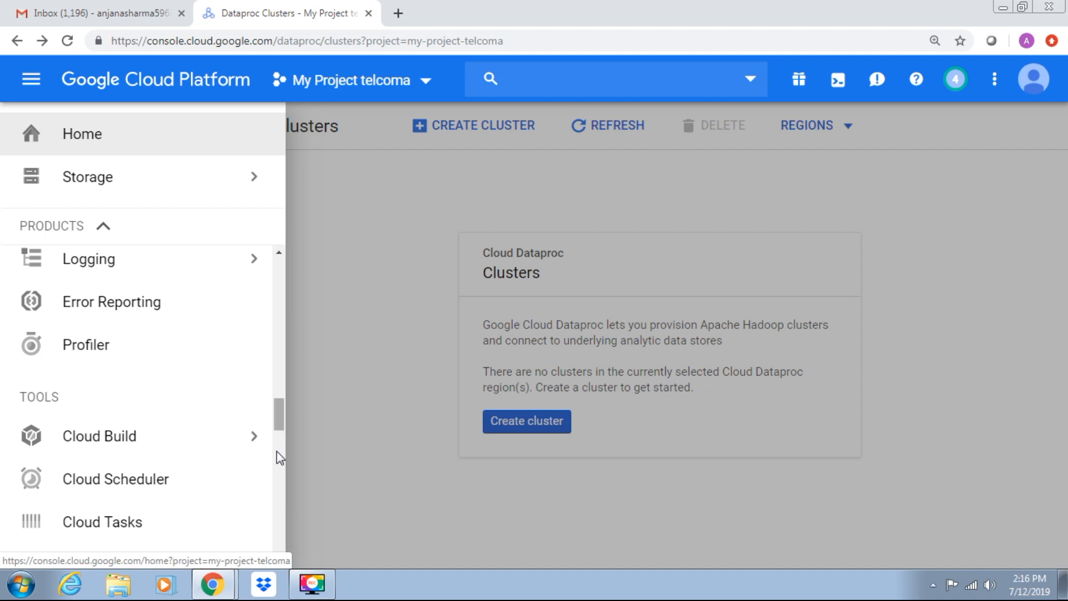
scroll(276, 452, "down", 5)
scroll(276, 459, "down", 5)
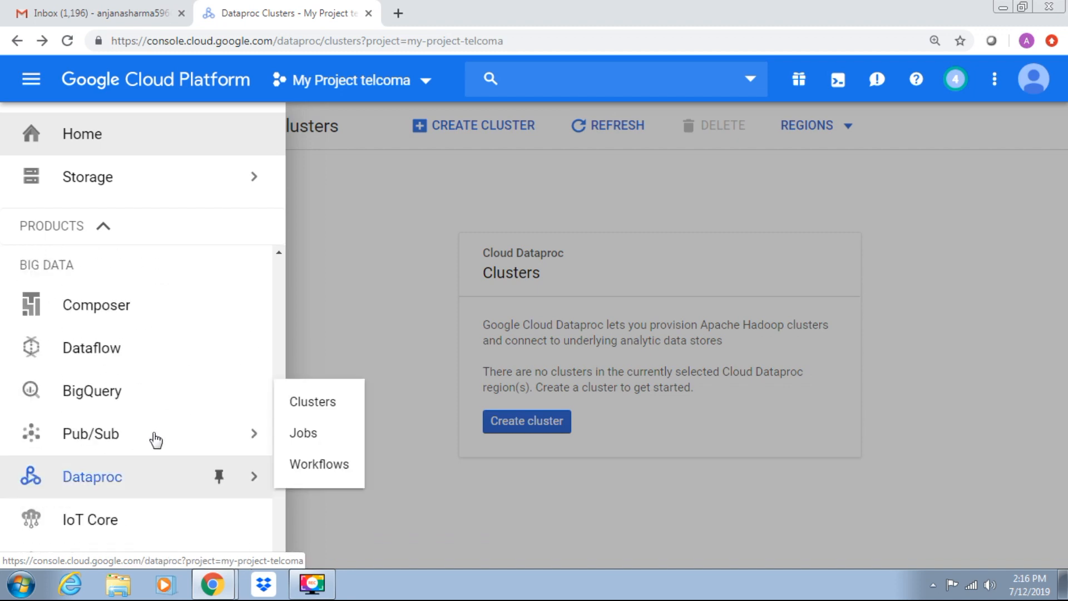
left_click(394, 281)
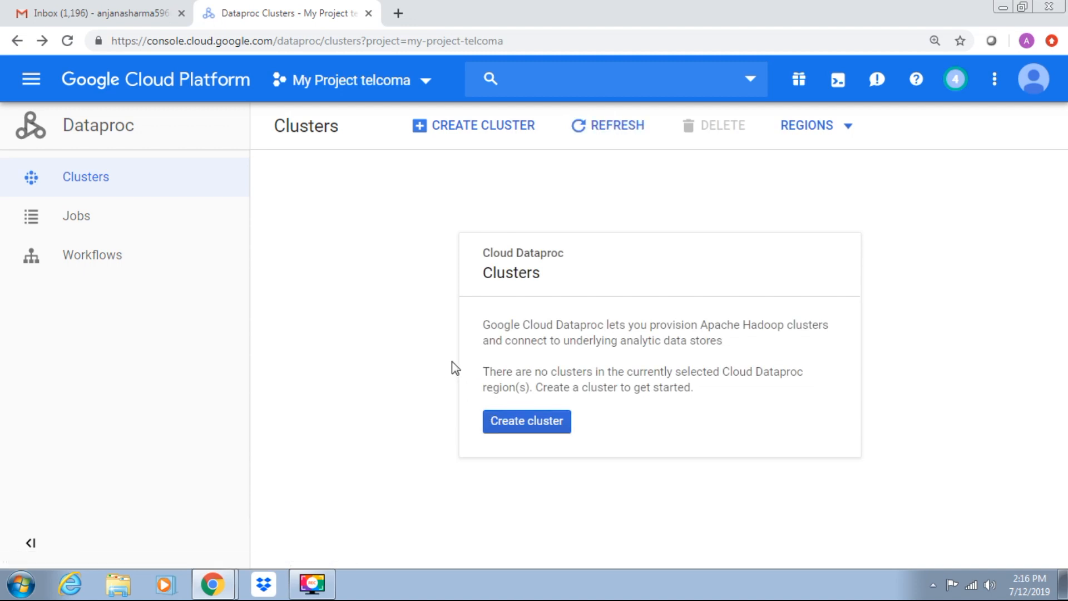
Start creating a cluster, check the region choices and choose Standard (1 master, N workers) as the cluster mode.
left_click(516, 429)
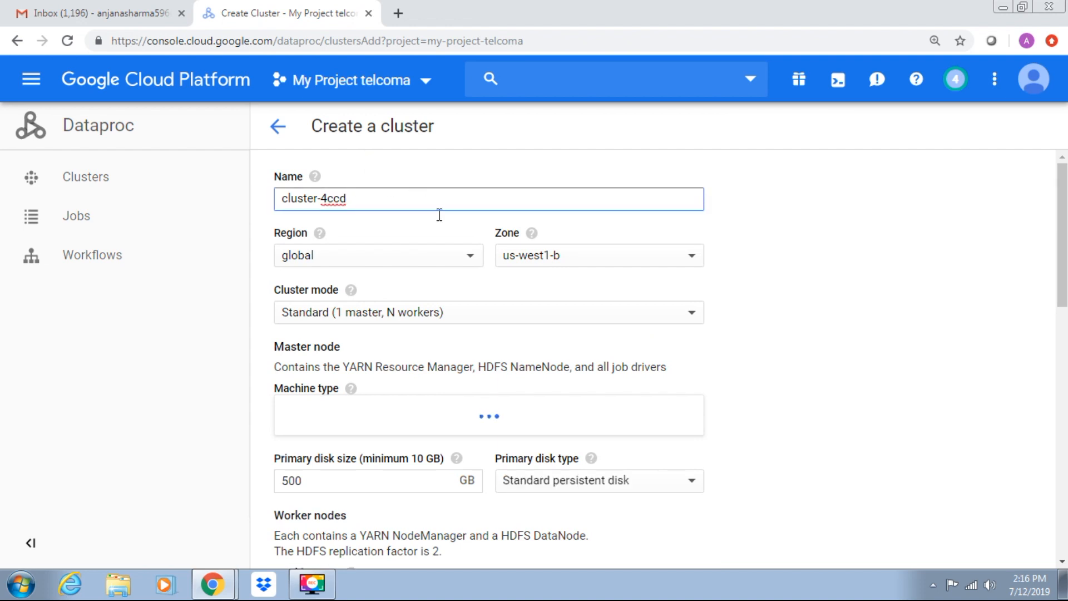
left_click(466, 262)
left_click(466, 262)
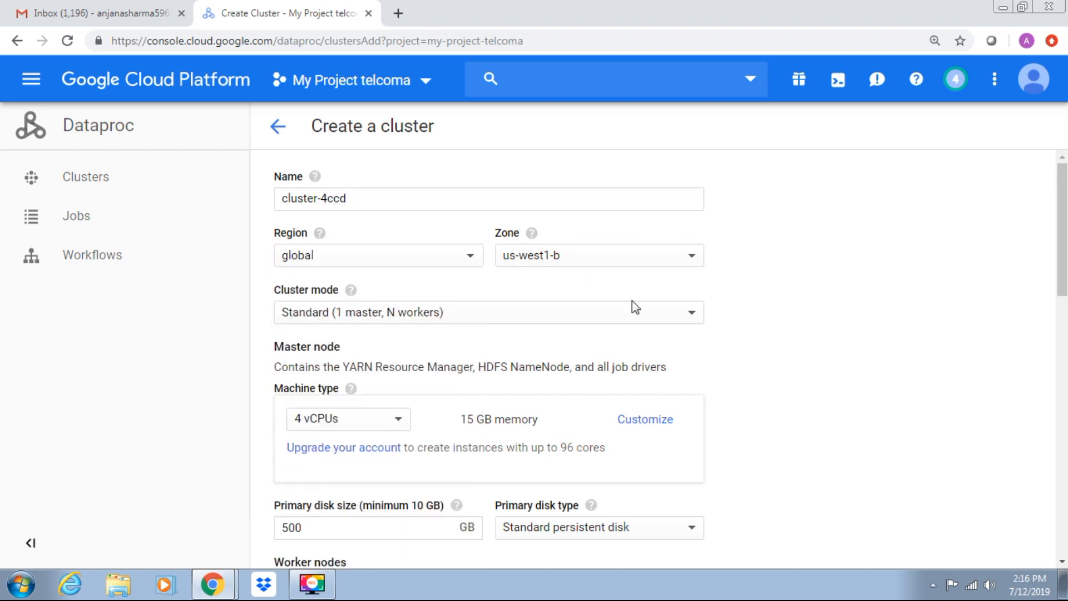
left_click(520, 321)
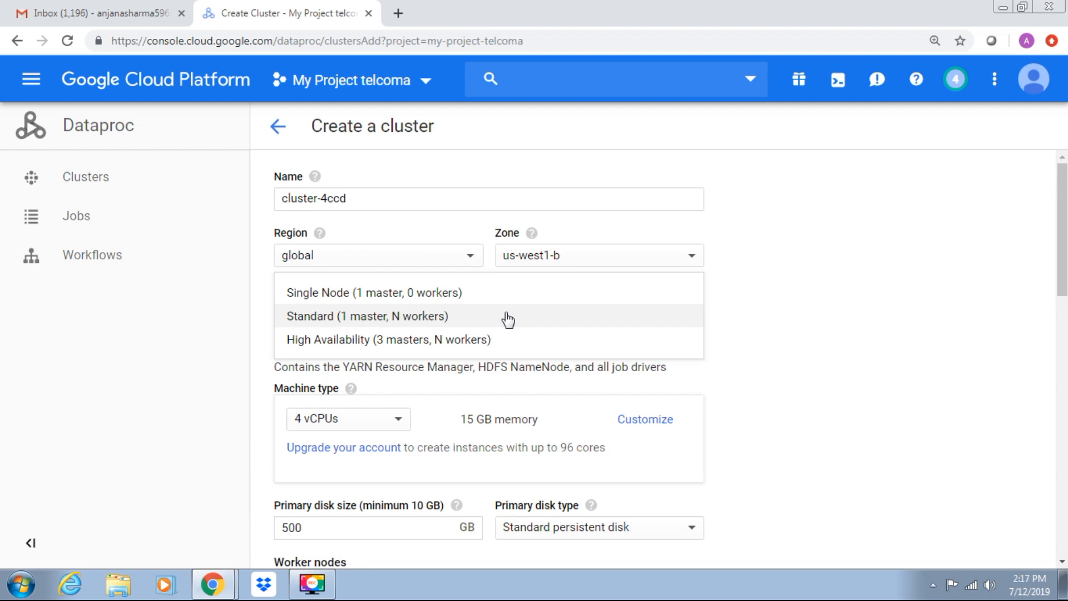
left_click(508, 317)
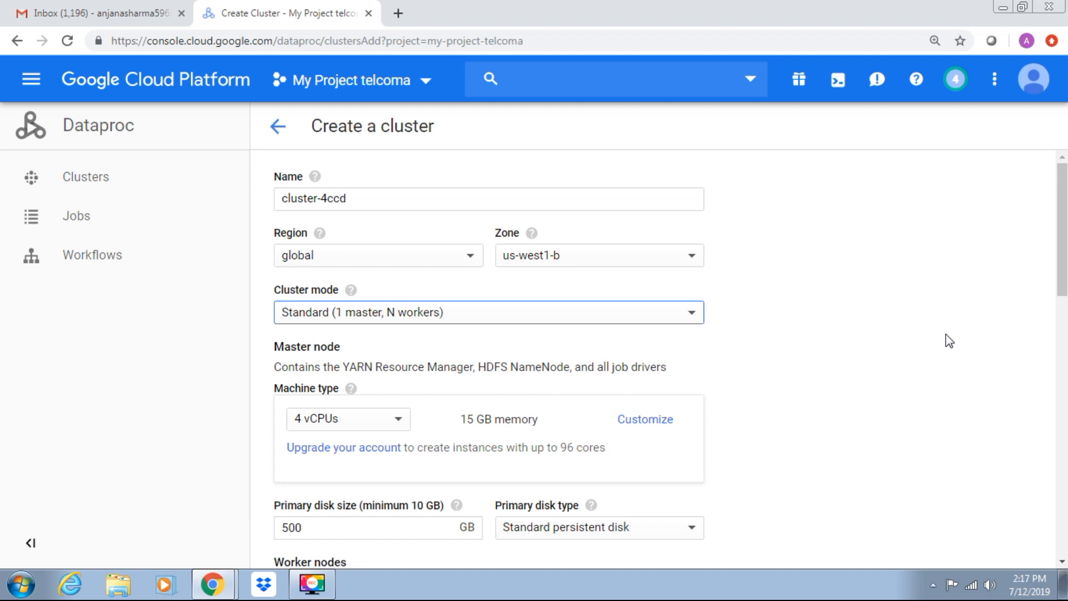
left_click(795, 401)
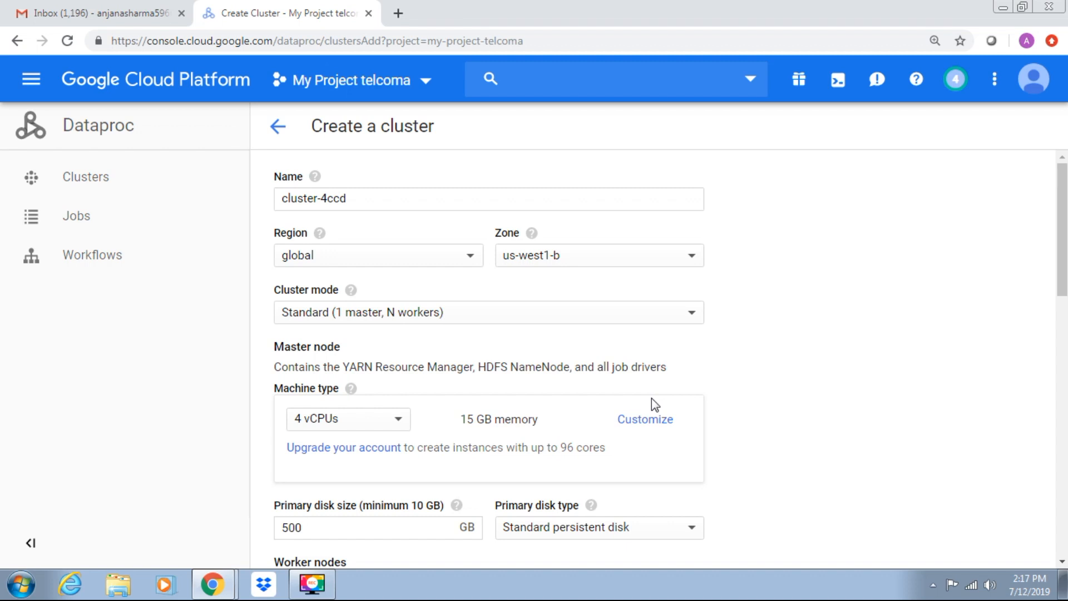
Review the master and worker node settings in the cluster form and expand the advanced options.
scroll(817, 393, "down", 3)
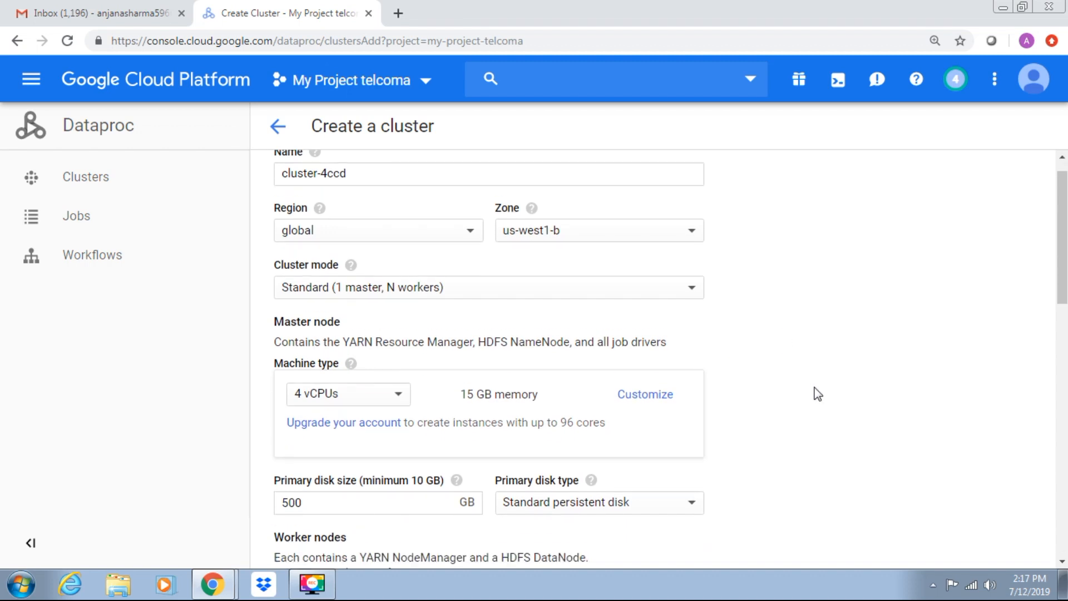
scroll(816, 393, "down", 3)
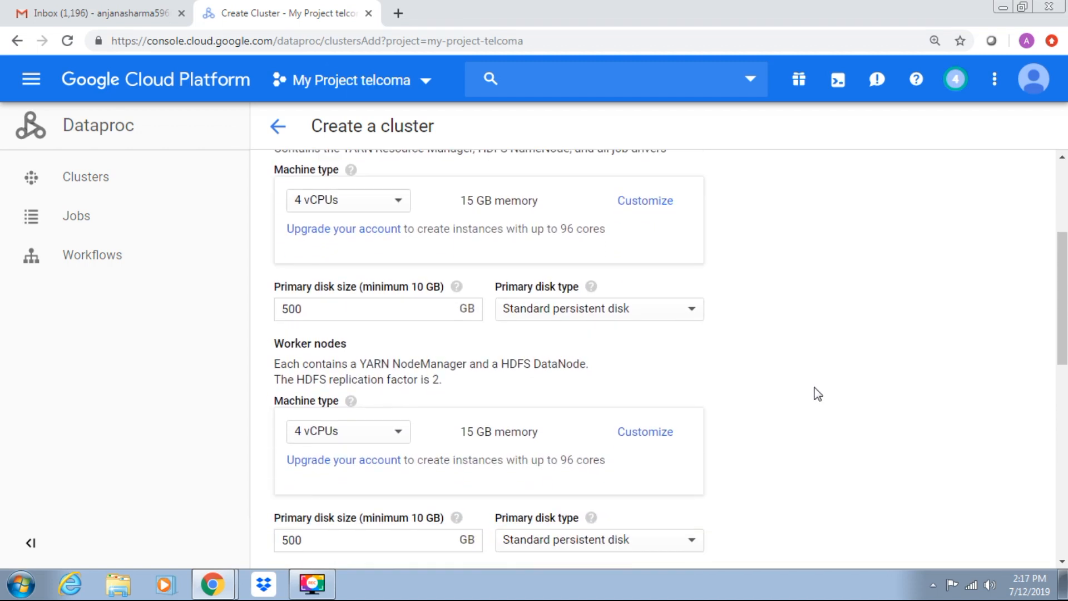
scroll(817, 393, "down", 3)
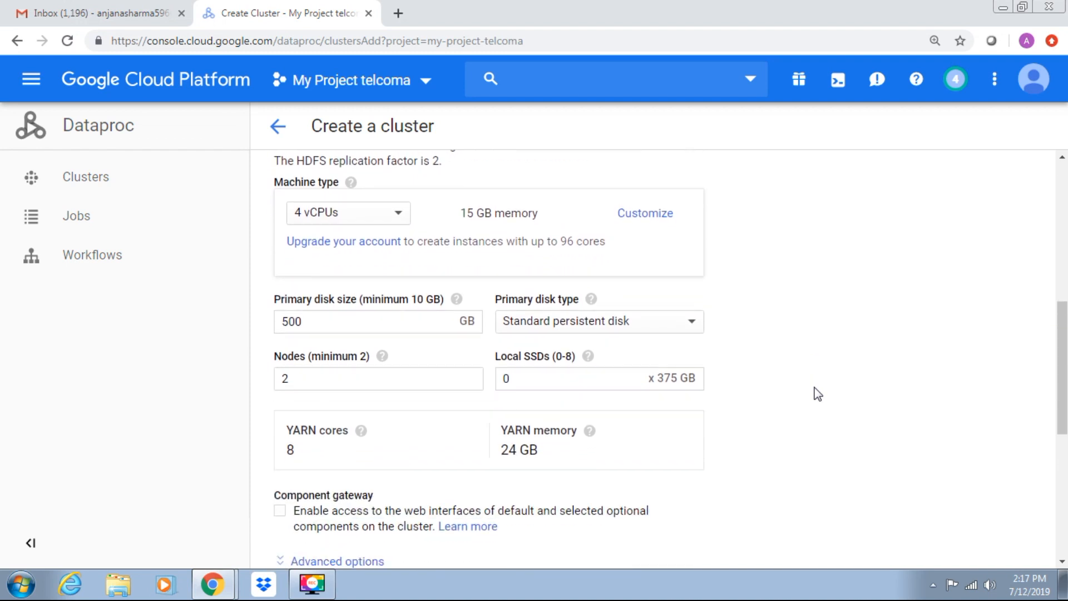
scroll(817, 392, "down", 3)
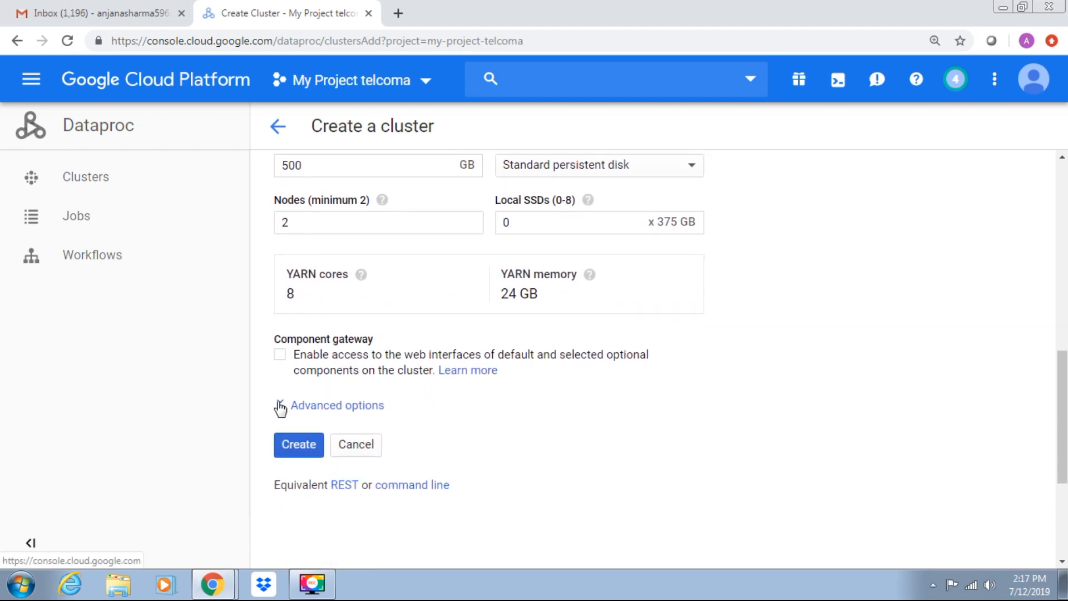
left_click(342, 407)
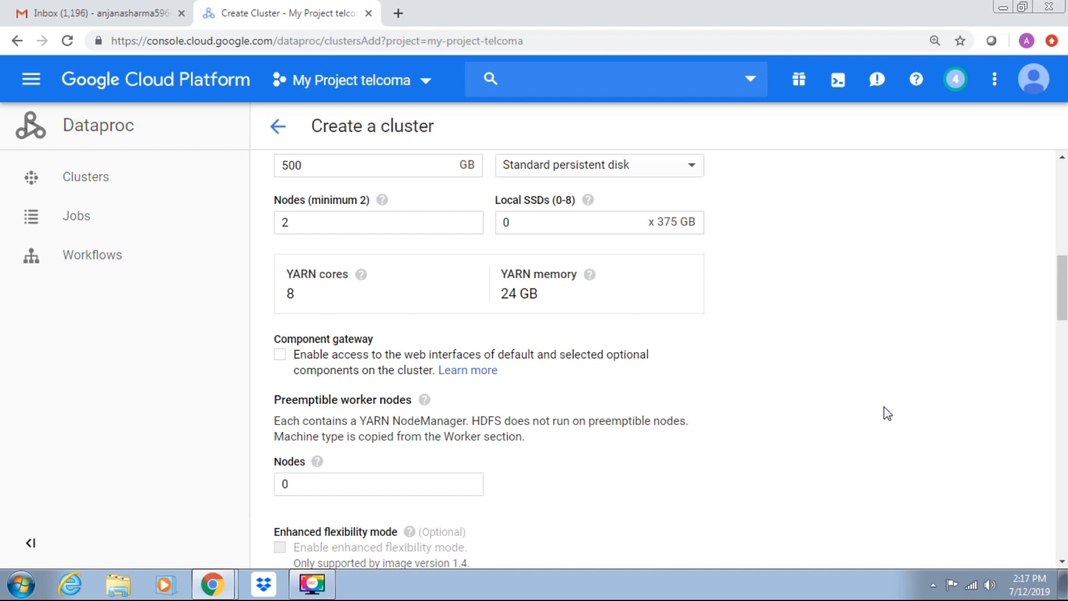
Examine the advanced cluster options, including preemptible workers, optional components, initialization actions, cluster properties, labels and encryption.
scroll(888, 413, "down", 5)
scroll(888, 414, "down", 6)
scroll(884, 407, "down", 6)
scroll(883, 407, "up", 4)
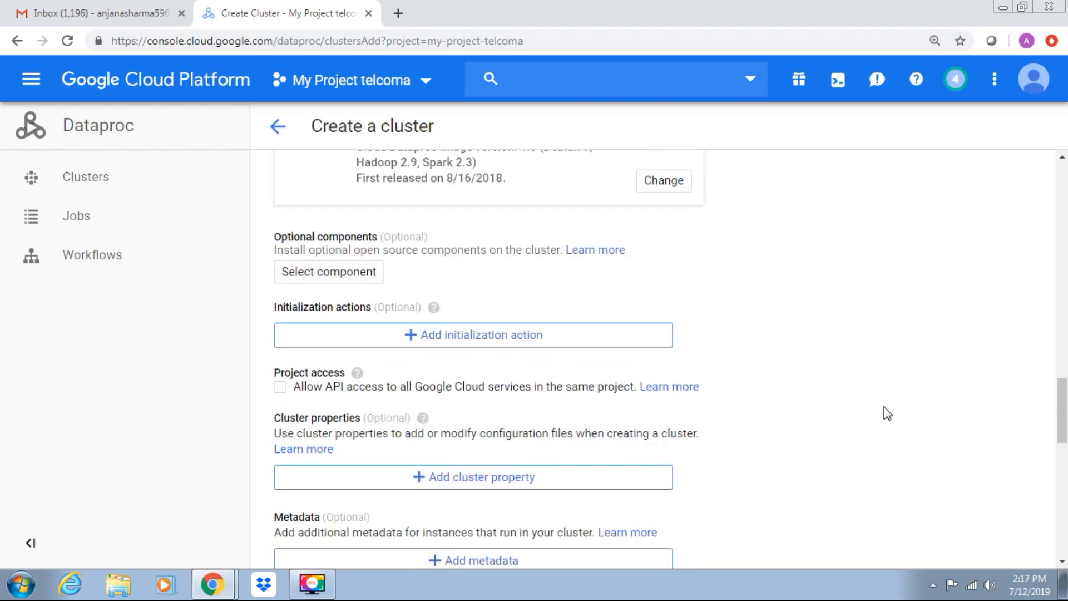
scroll(884, 407, "up", 15)
scroll(884, 407, "up", 5)
scroll(884, 406, "up", 1)
scroll(884, 406, "down", 10)
scroll(884, 407, "down", 16)
scroll(884, 408, "down", 5)
scroll(884, 407, "up", 3)
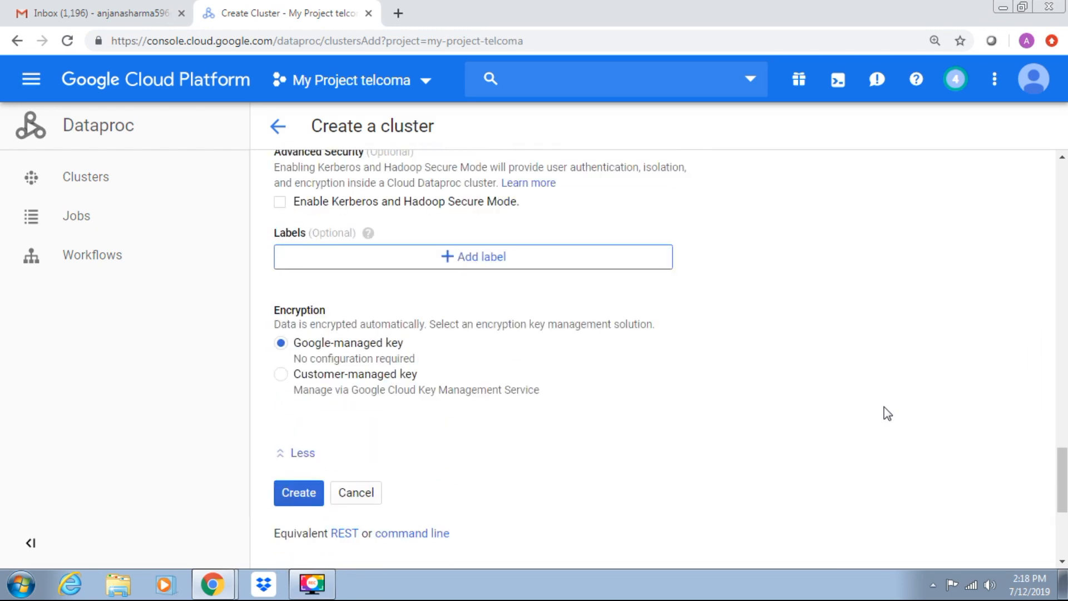
scroll(884, 414, "up", 1)
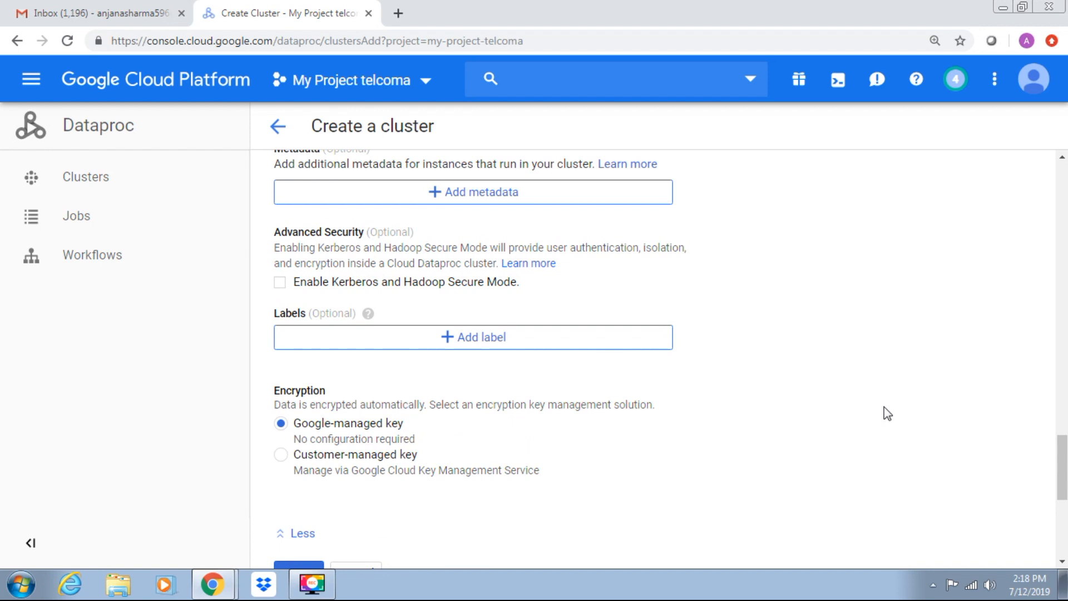
scroll(888, 413, "up", 1)
scroll(889, 414, "down", 1)
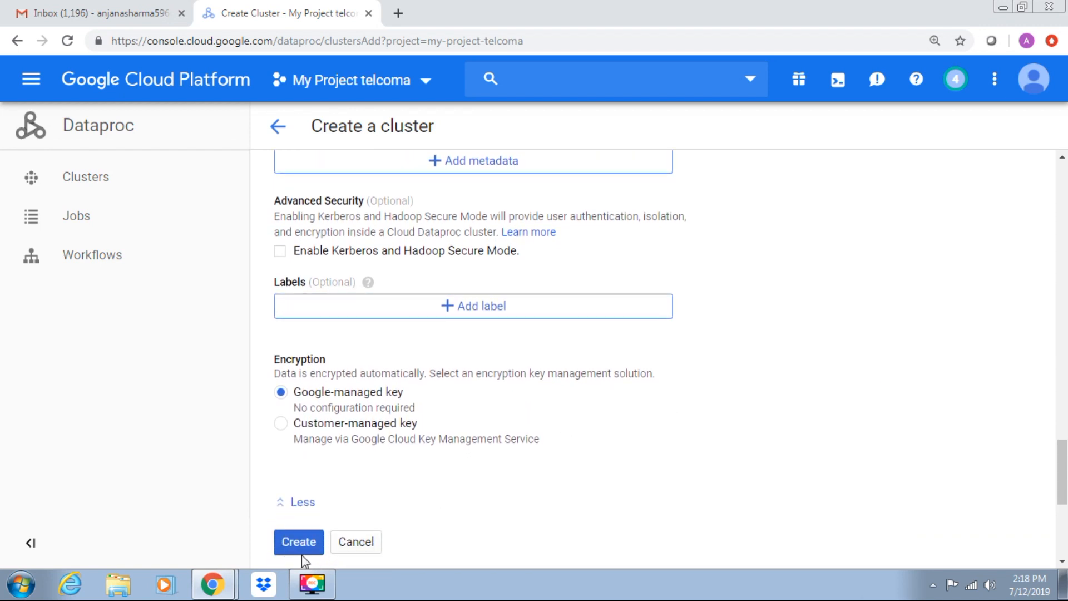
scroll(829, 363, "up", 5)
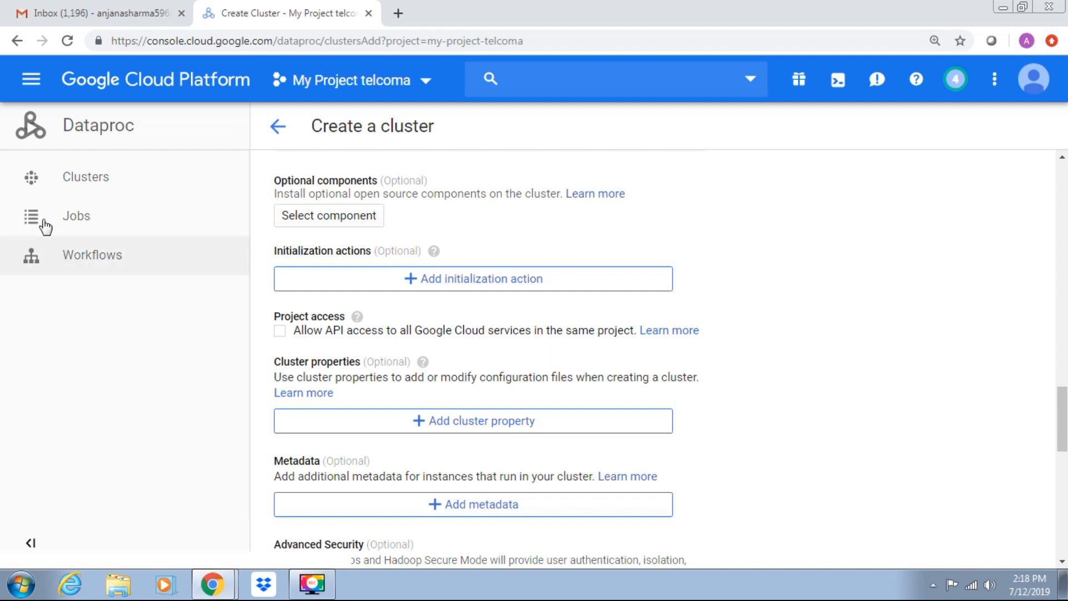
Go to the Dataproc jobs list and open the form for submitting a new job.
left_click(93, 237)
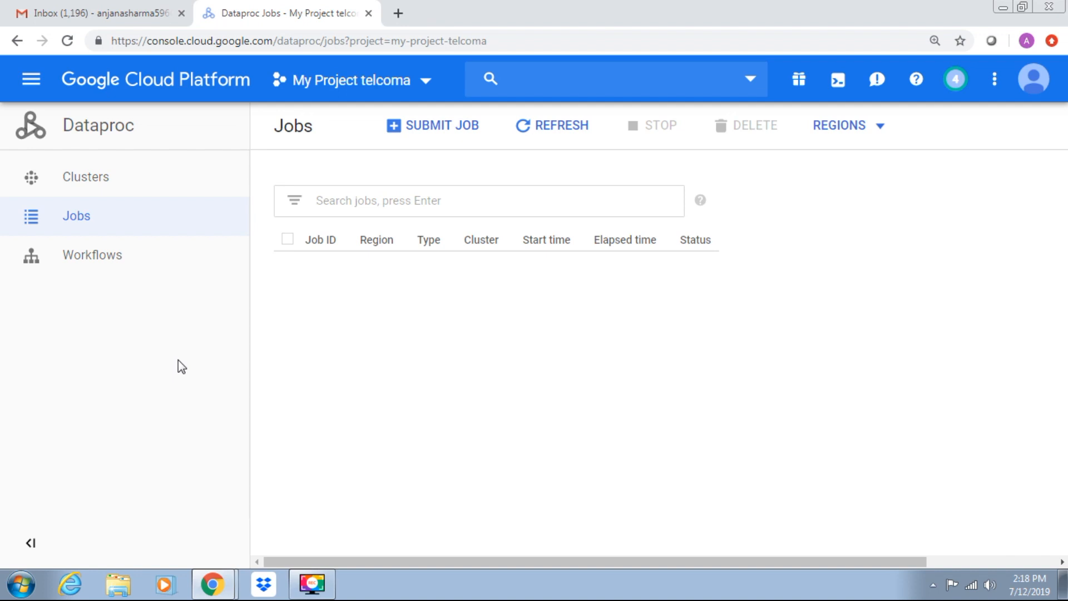
left_click(418, 134)
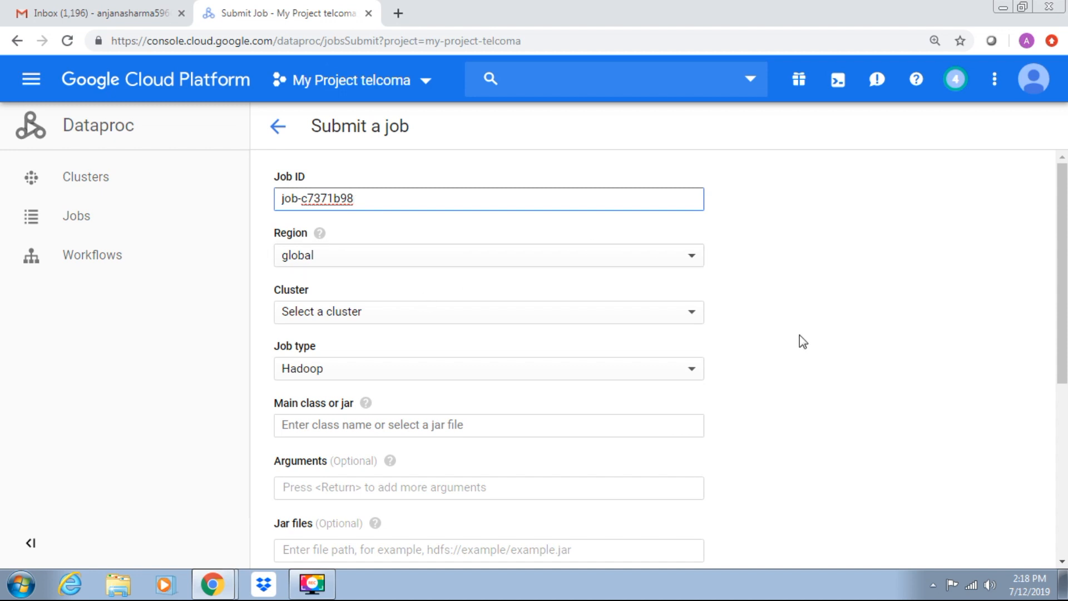
left_click(816, 377)
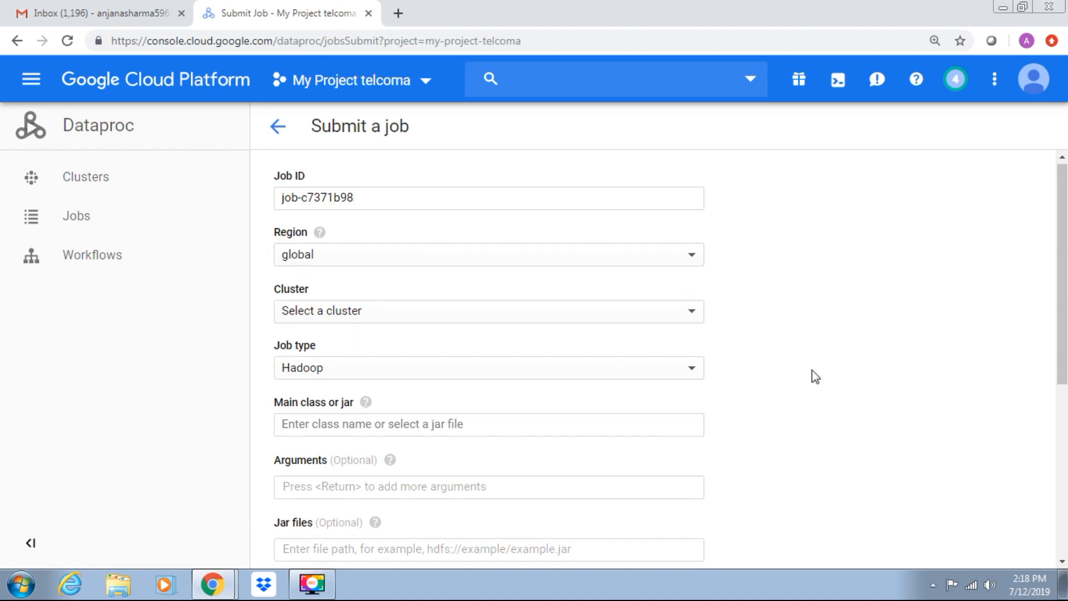
scroll(816, 377, "down", 2)
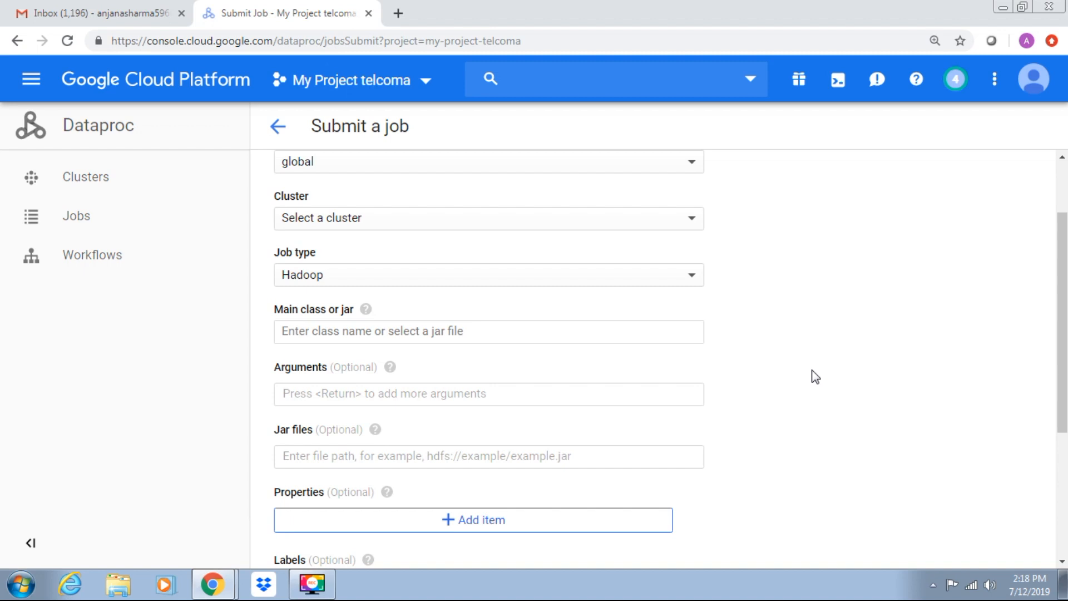
Examine the available job types and the remaining fields of the job submission form without changing them.
left_click(674, 277)
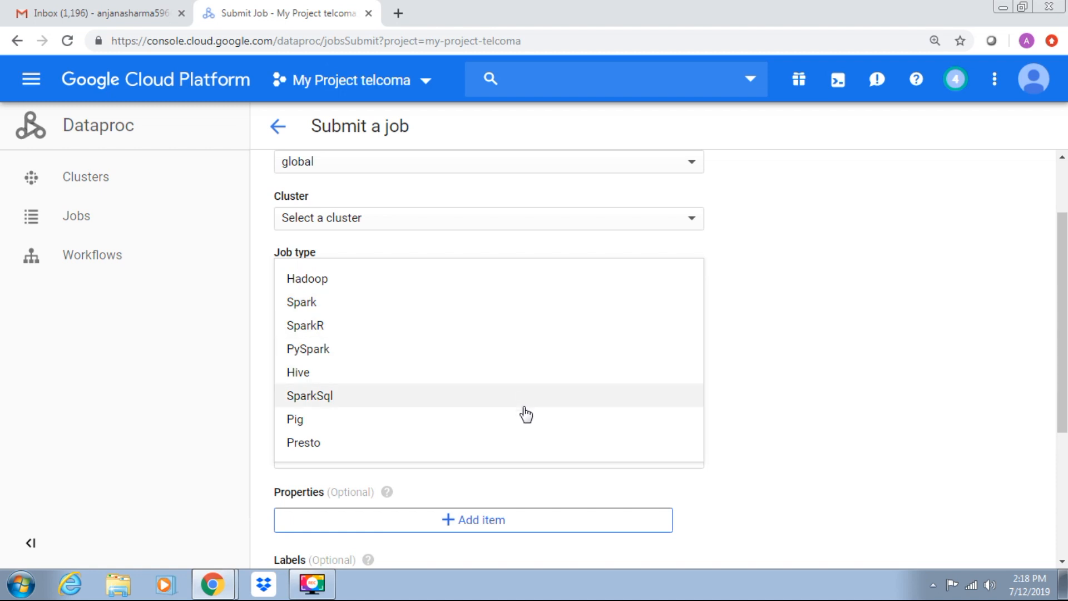
left_click(778, 282)
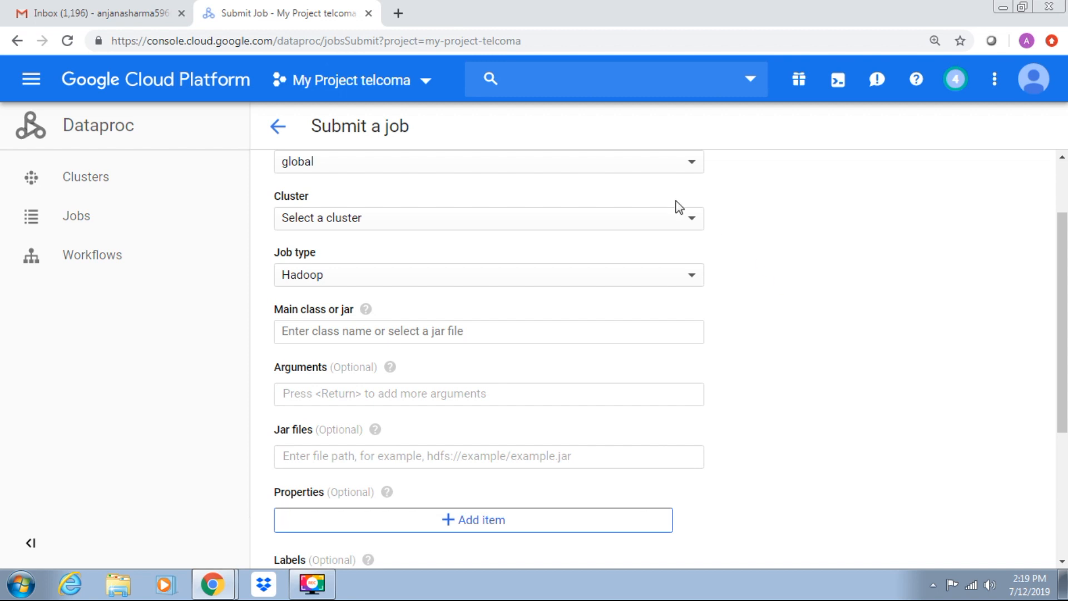
left_click(599, 283)
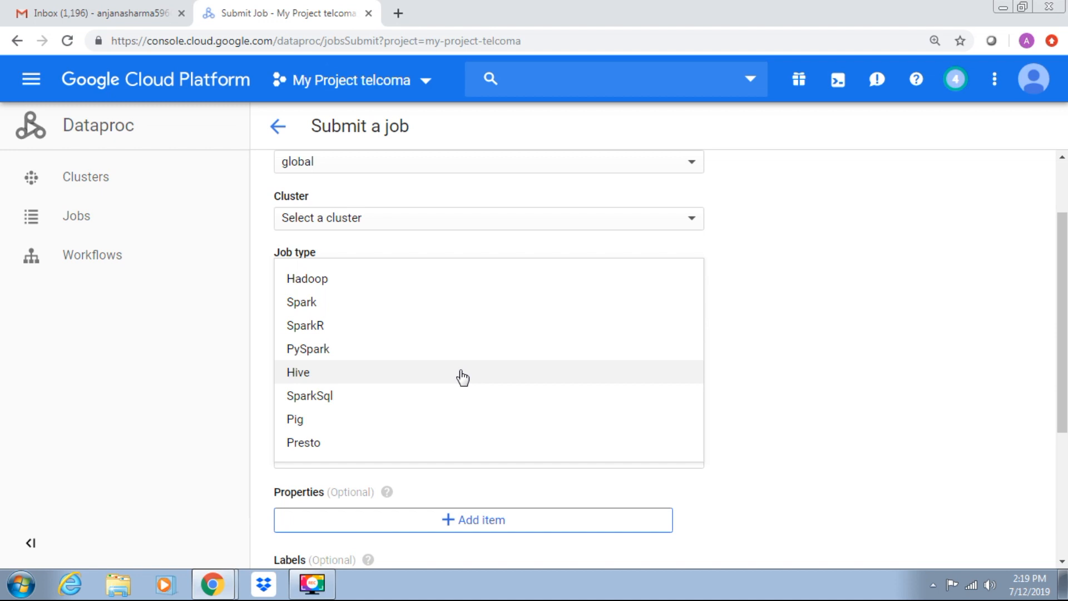
left_click(833, 265)
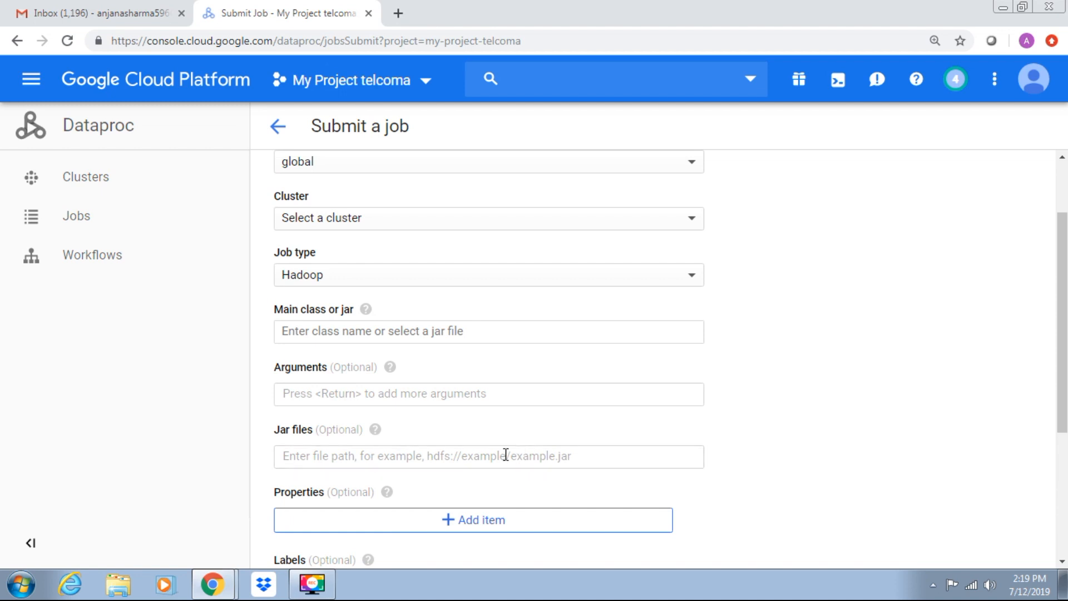
scroll(861, 476, "down", 4)
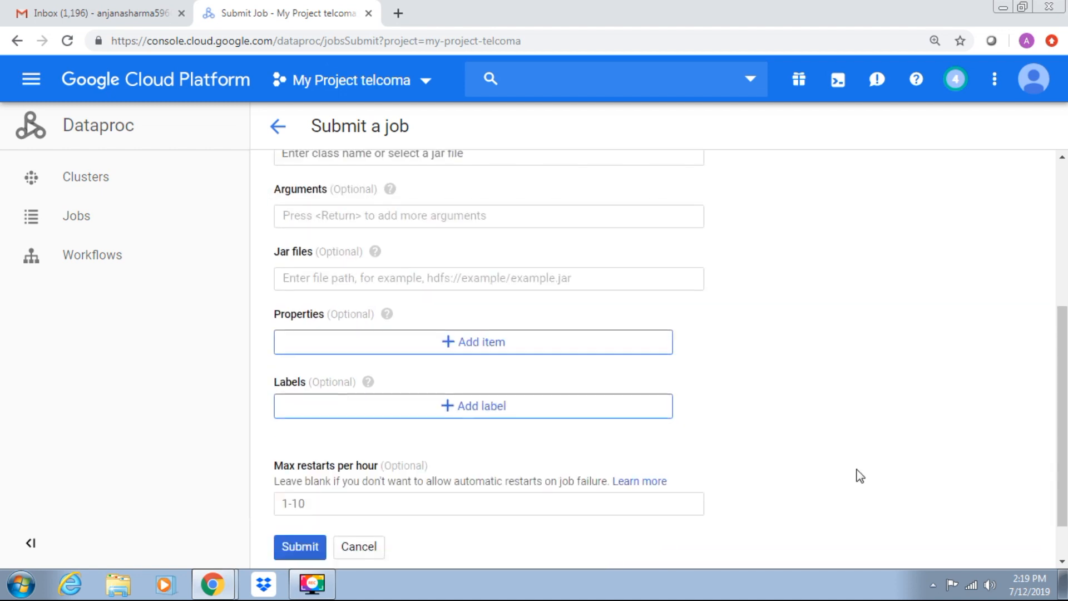
scroll(861, 476, "up", 5)
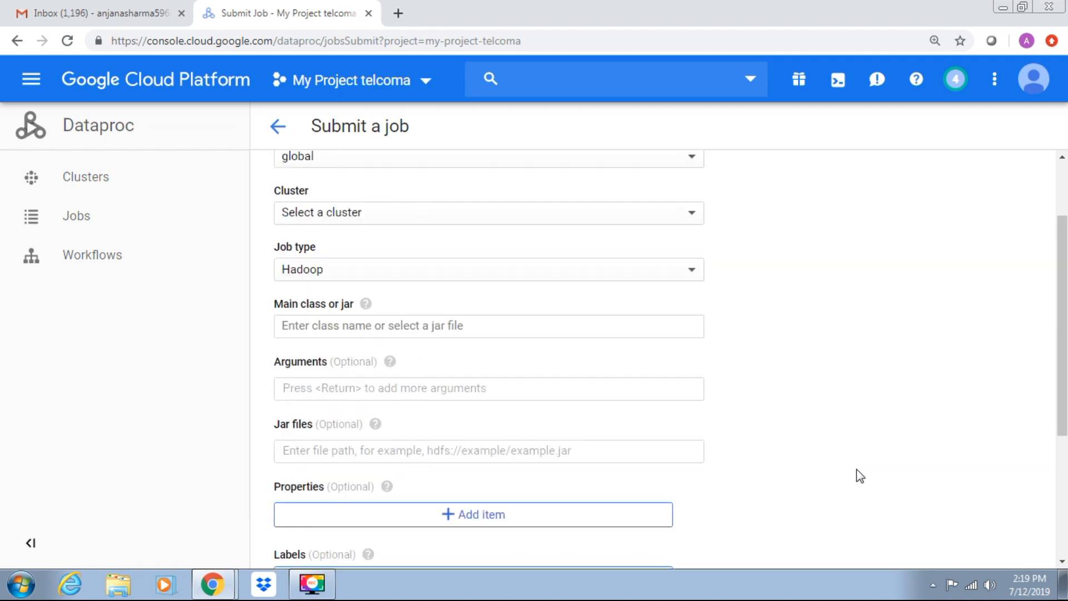
Return to the jobs list and view the filter fields offered by the job search, then dismiss them.
left_click(92, 217)
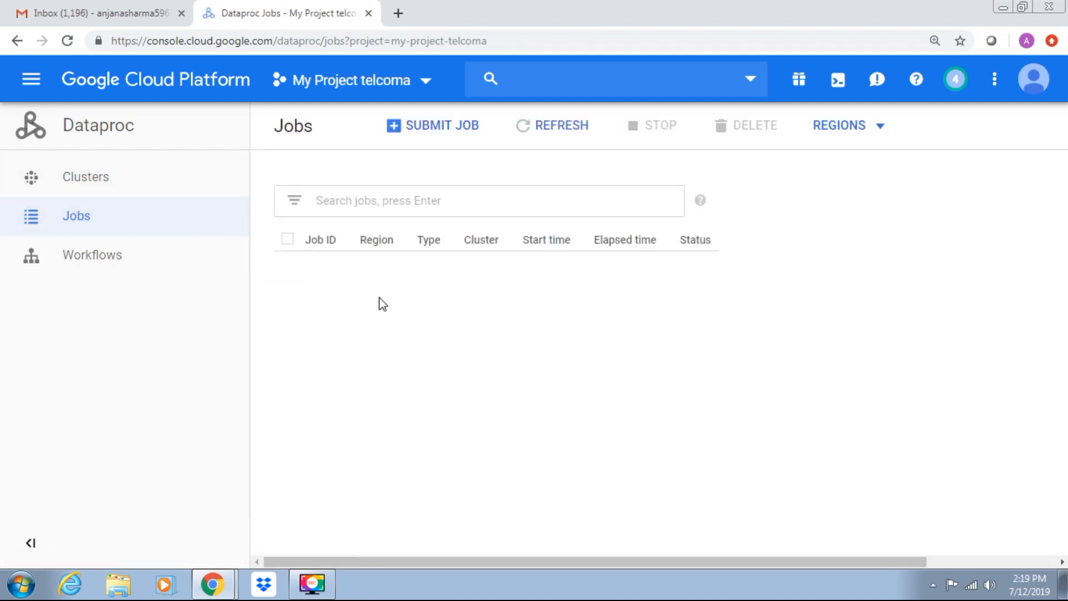
left_click(349, 205)
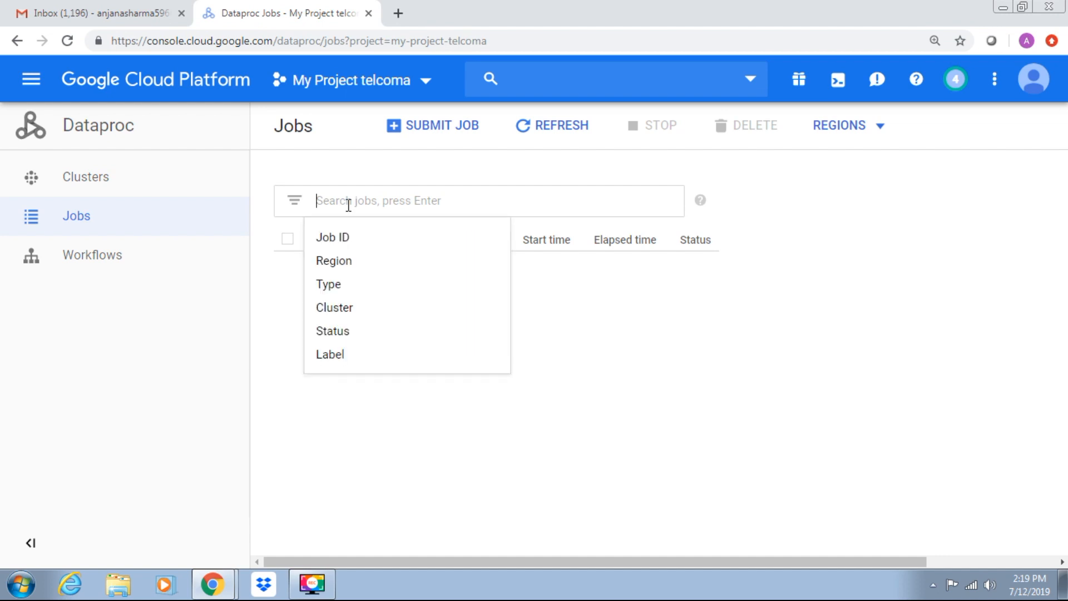
left_click(612, 389)
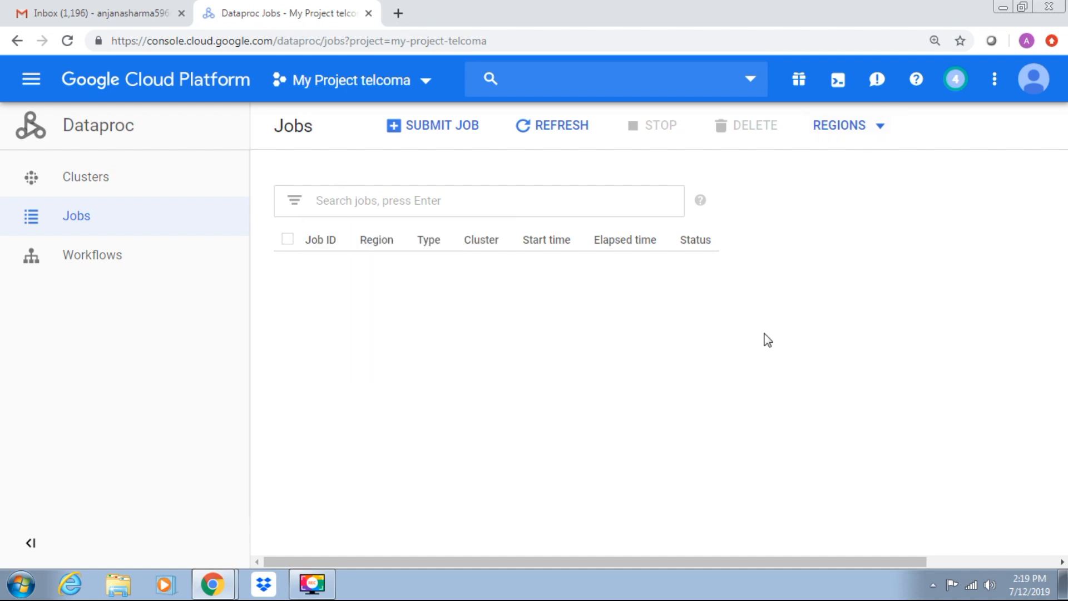